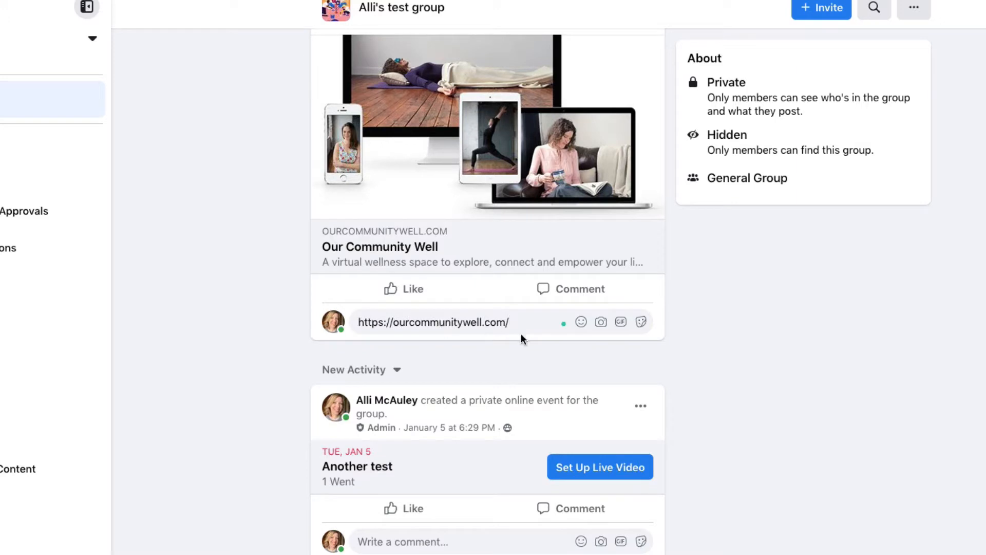
key(Return)
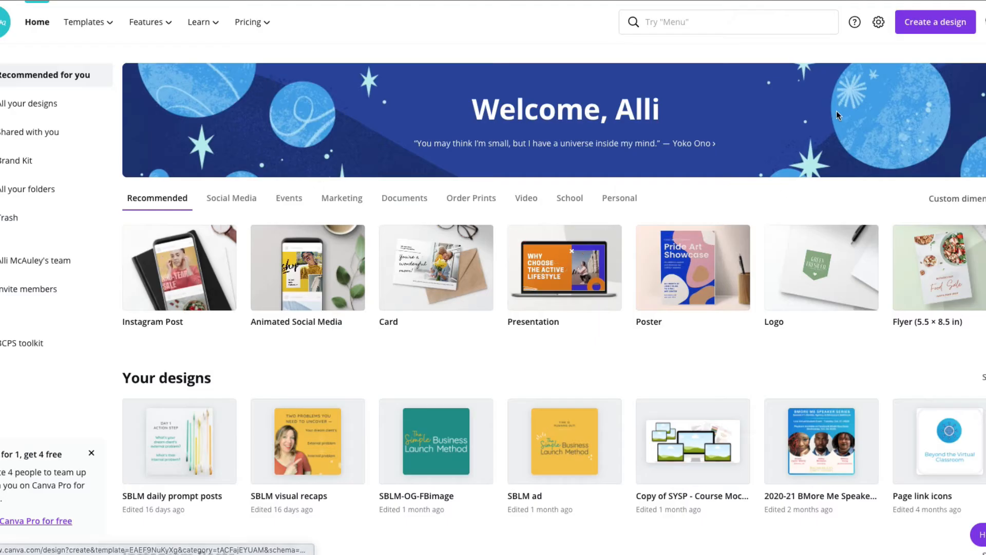
Step: In Canva, create a new design with custom dimensions of 1200 × 1200 px
click(932, 24)
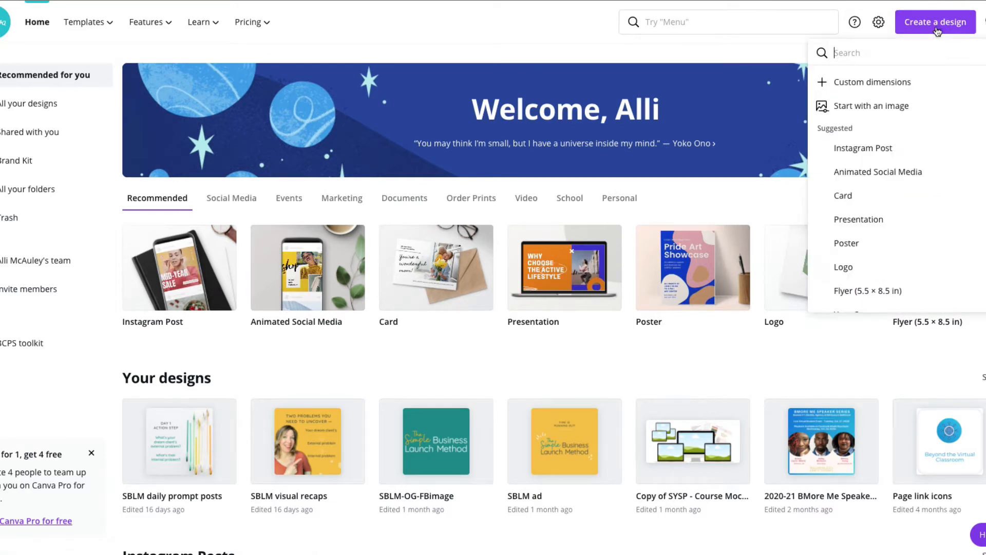
click(872, 82)
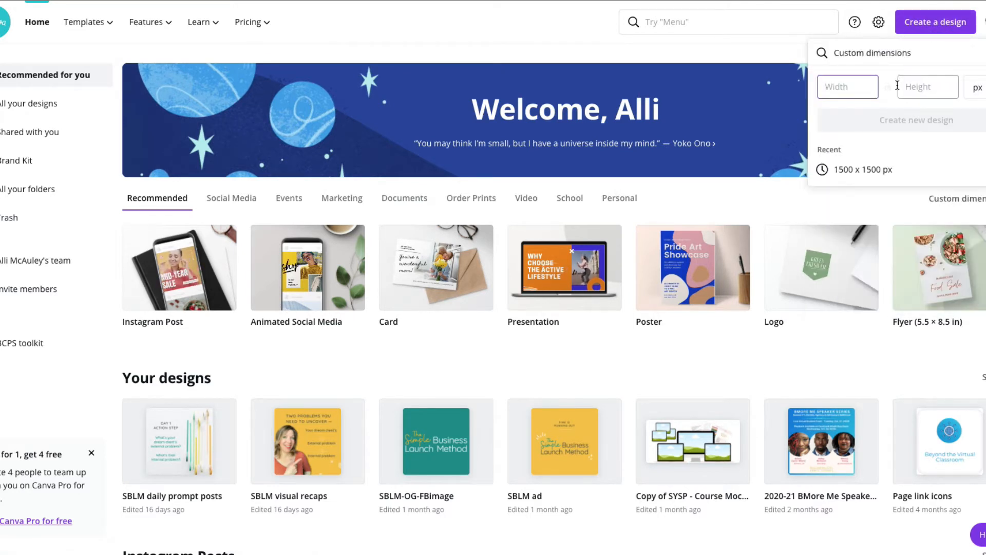
text(1200)
key(Tab)
text(1200)
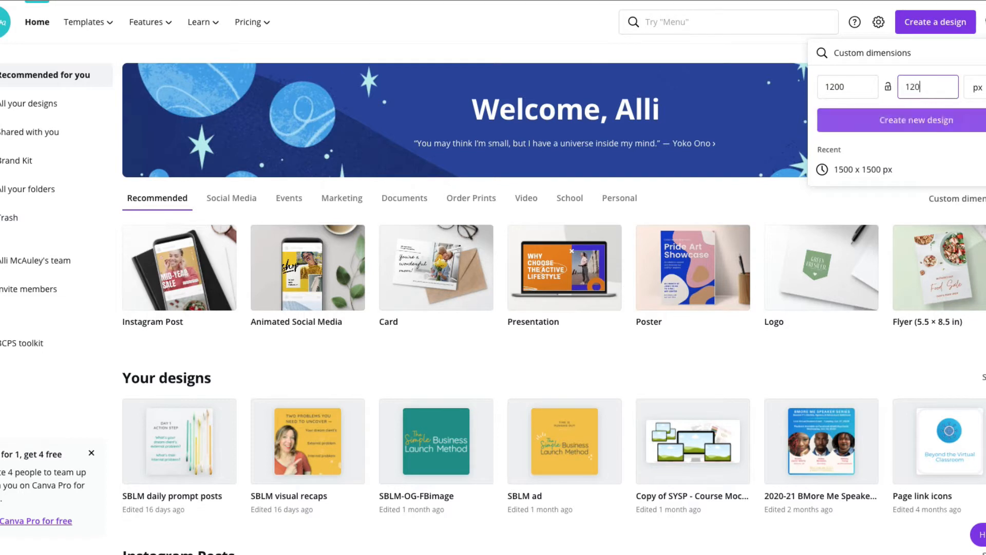
click(889, 120)
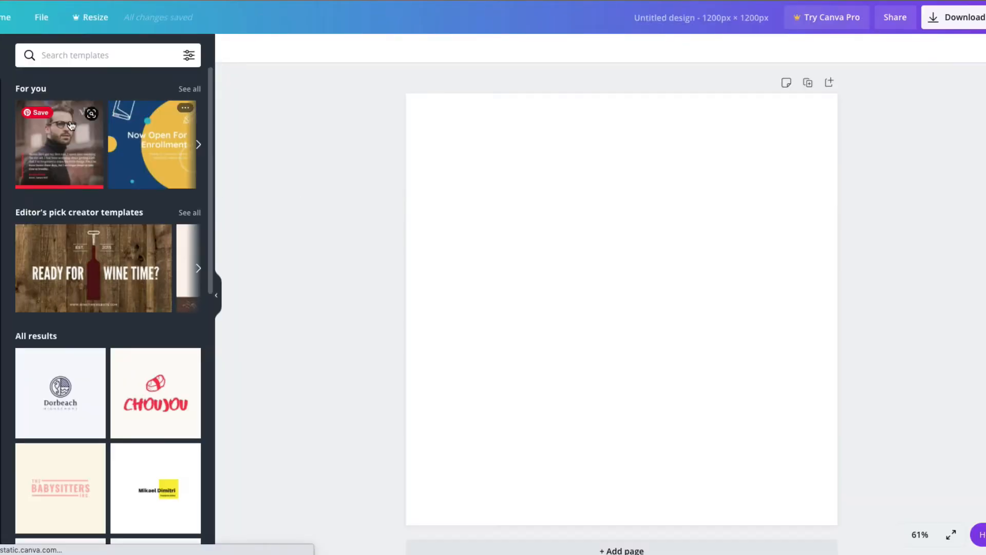
Step: Upload OCW-logo-color-1200.png from the device and place it on the blank canvas
click(1, 101)
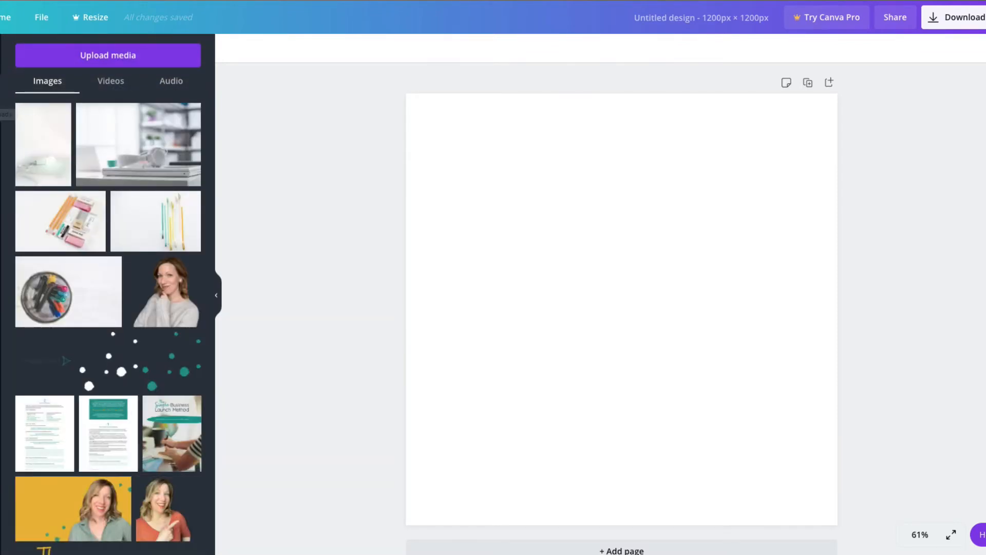
click(120, 61)
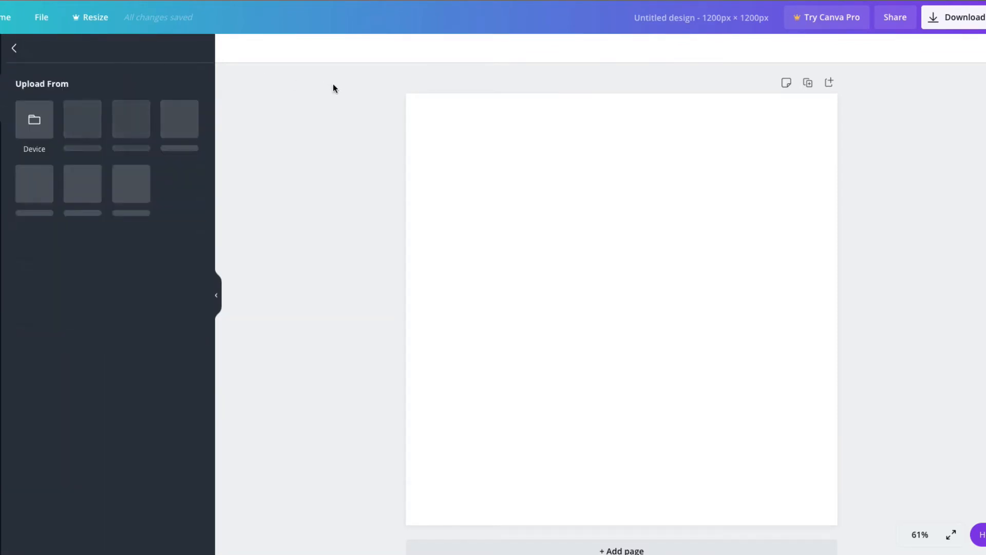
click(37, 125)
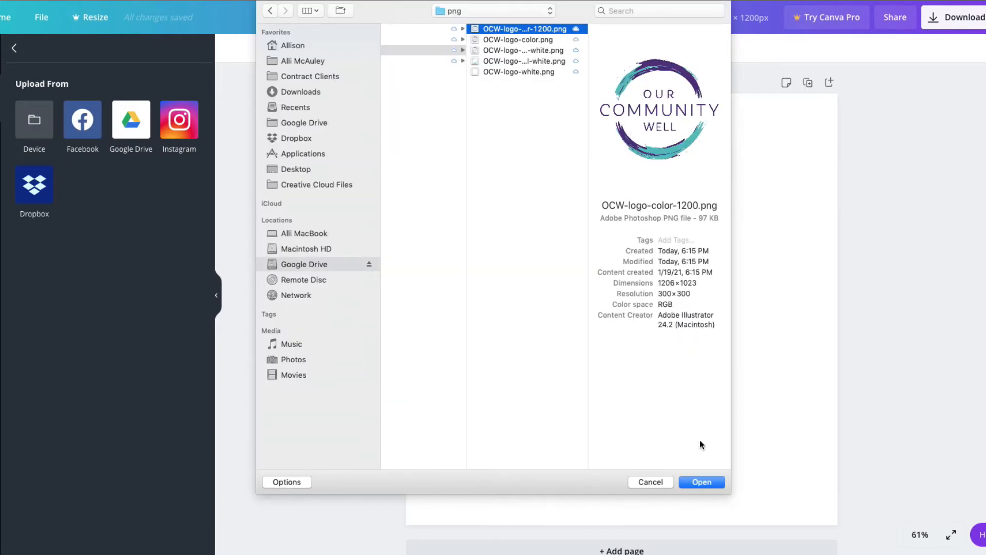
click(699, 481)
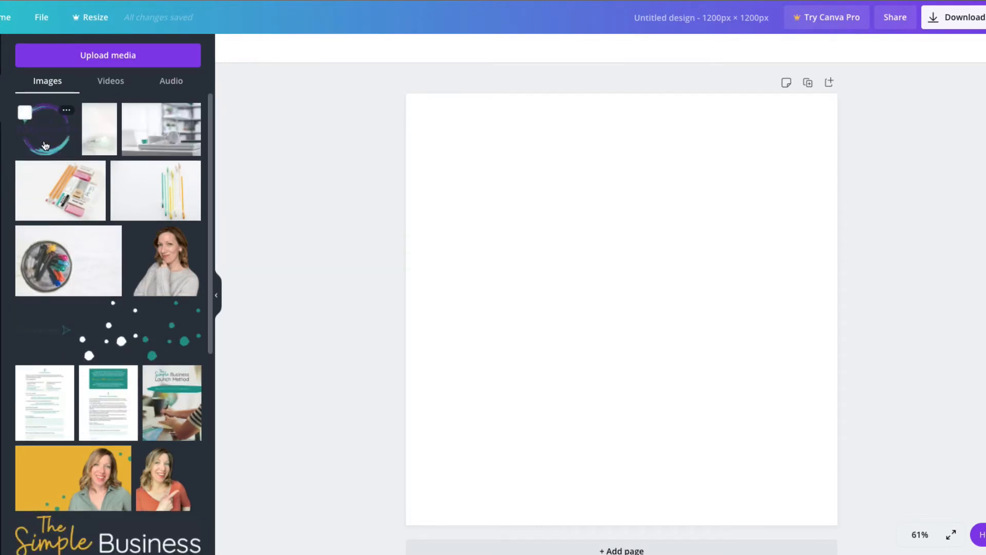
click(45, 146)
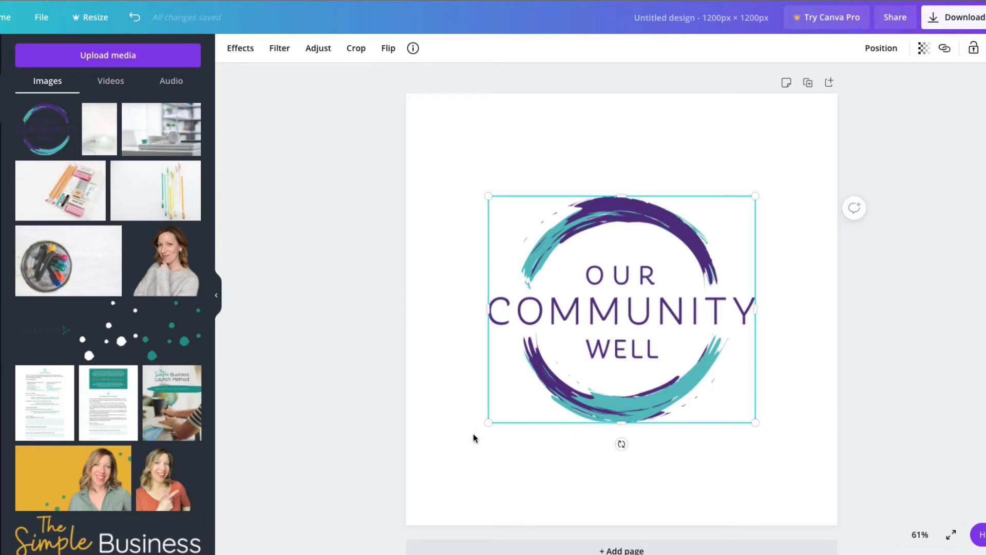
click(515, 537)
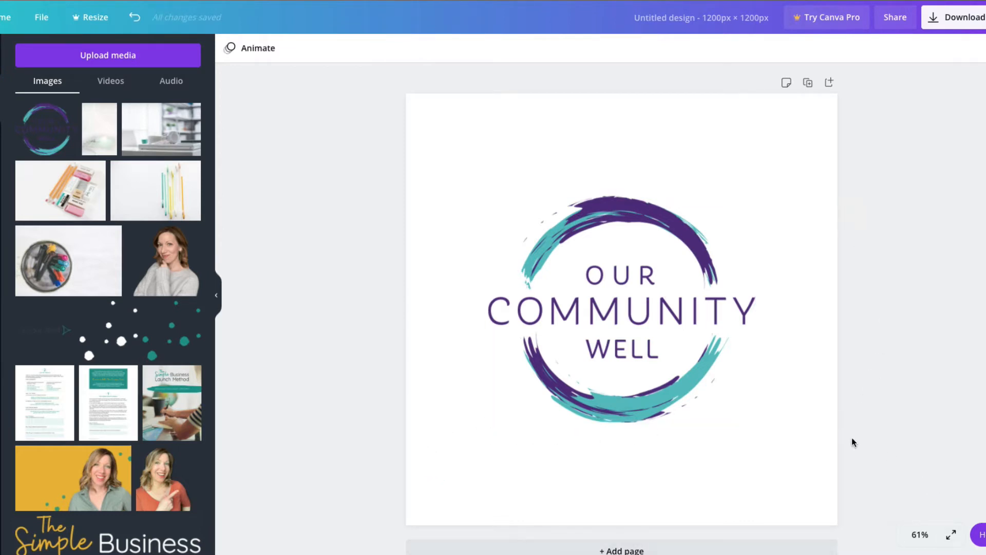
Step: Download the logo design as a PNG and rename the downloaded file to our-community-well.png in Finder
click(965, 17)
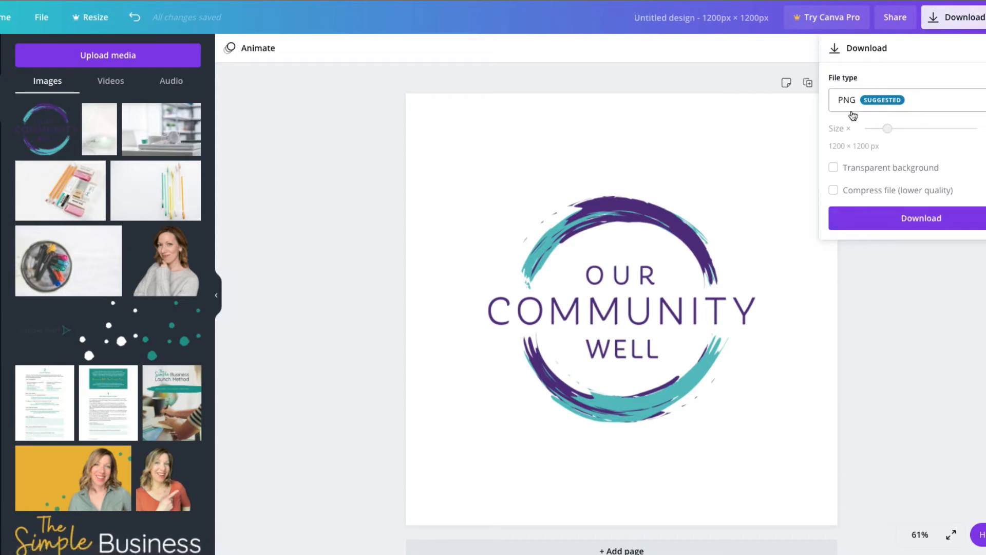
click(905, 224)
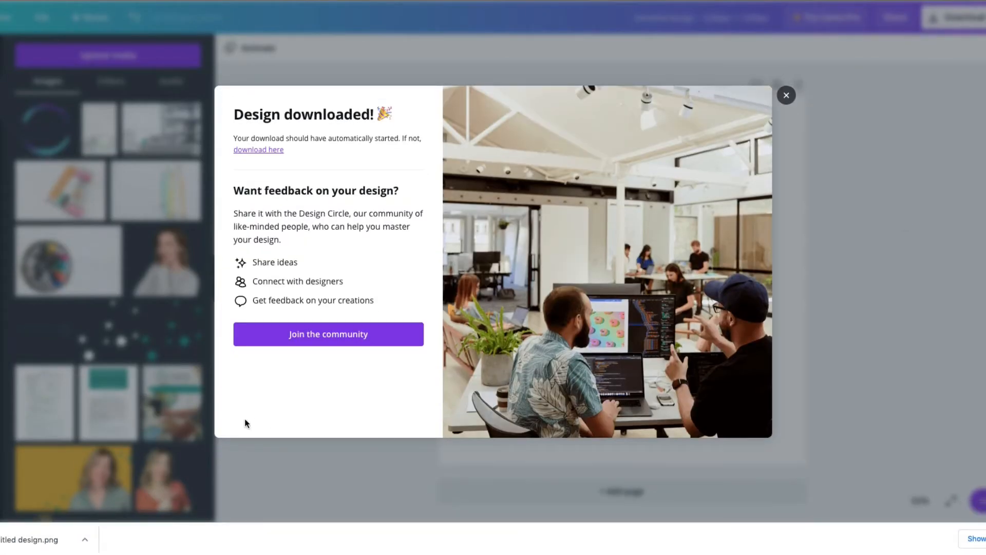
click(86, 539)
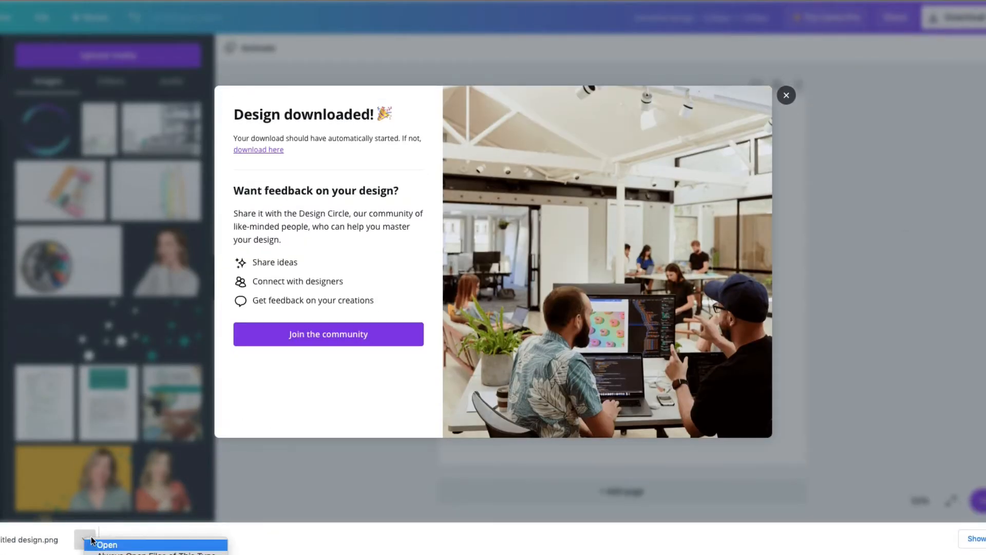
click(123, 554)
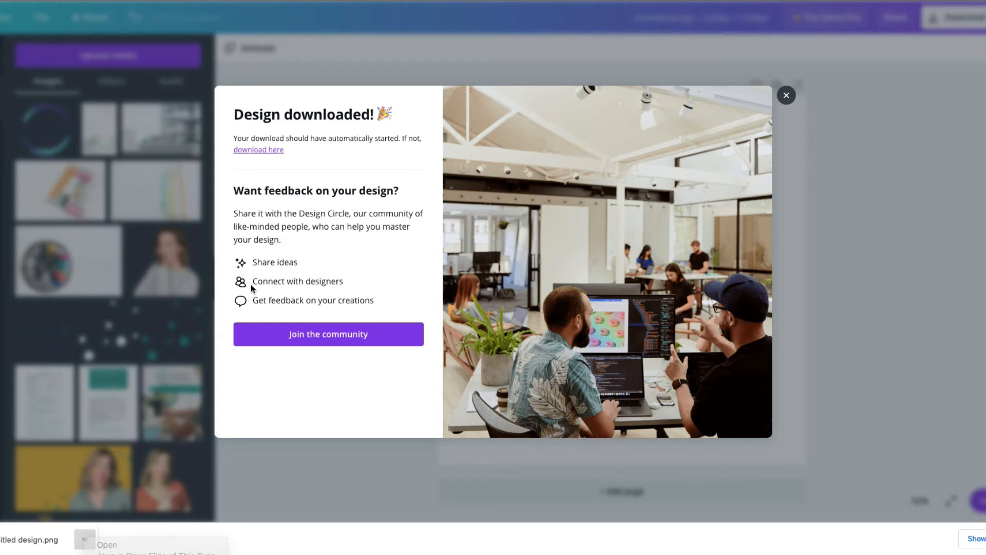
key(Return)
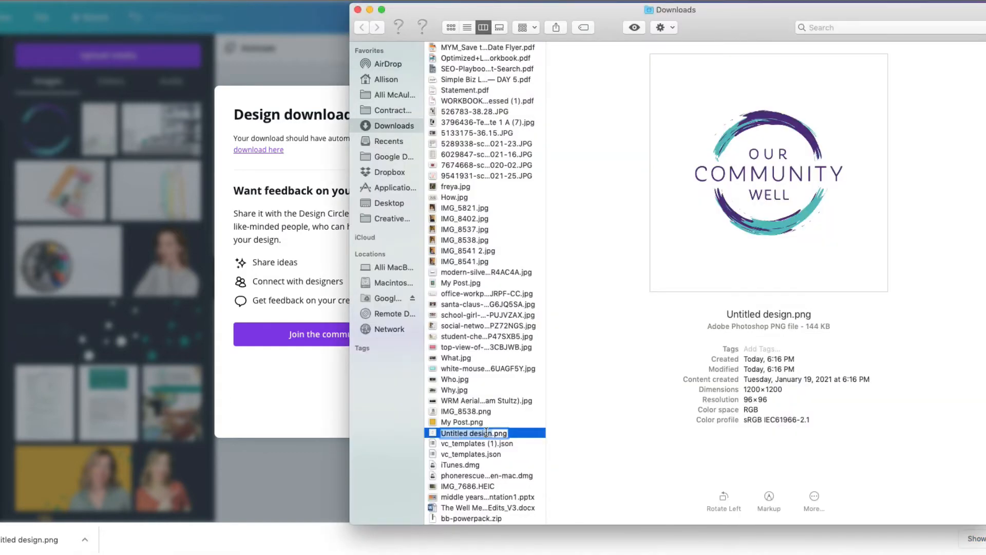
text(our-community-well)
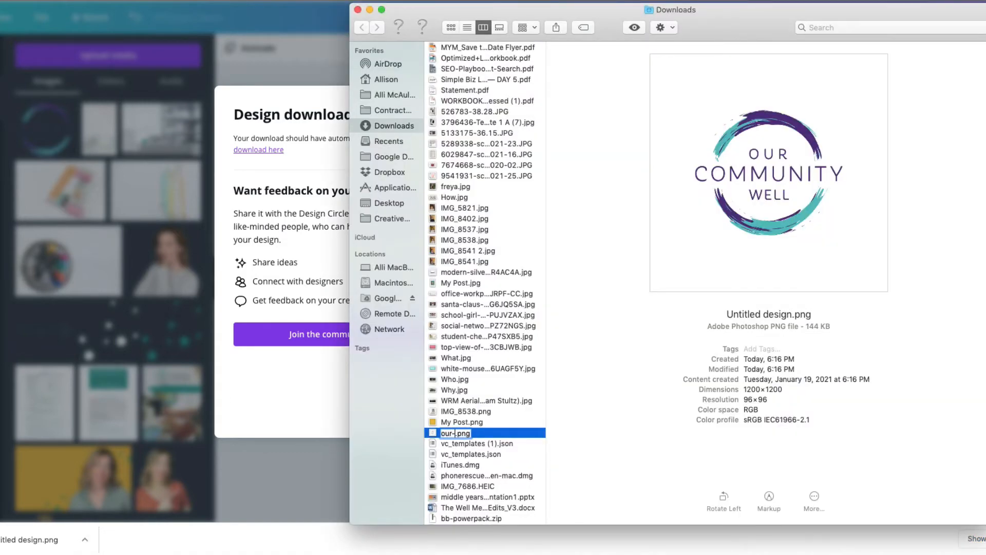
key(Return)
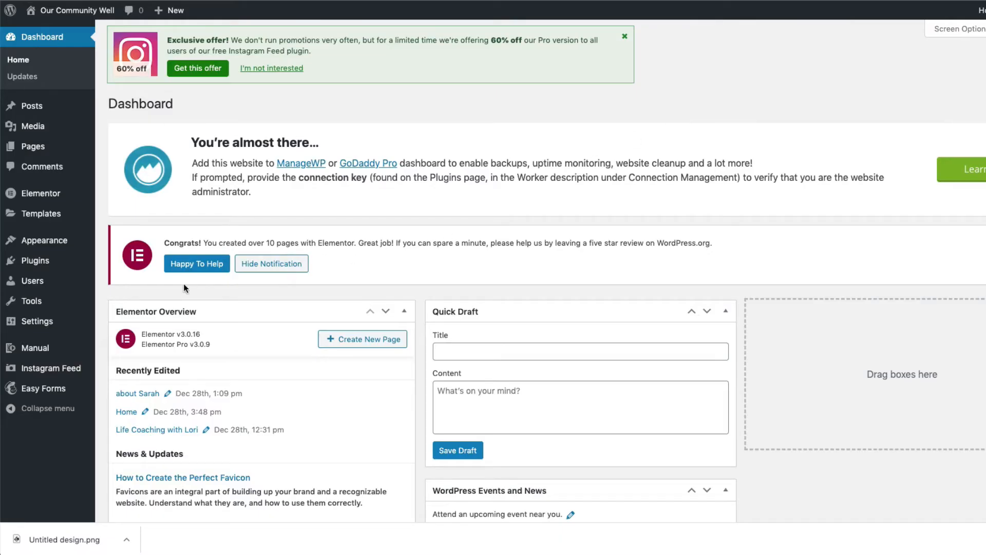
Step: In the WordPress dashboard, search the new plugins for Yoast SEO, then install and activate it
mouse_move(49, 263)
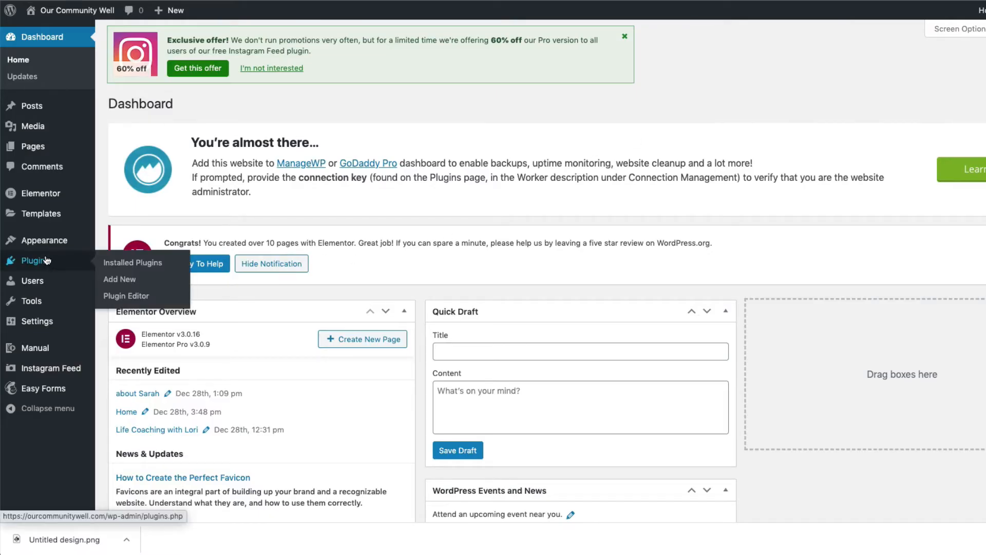
click(124, 281)
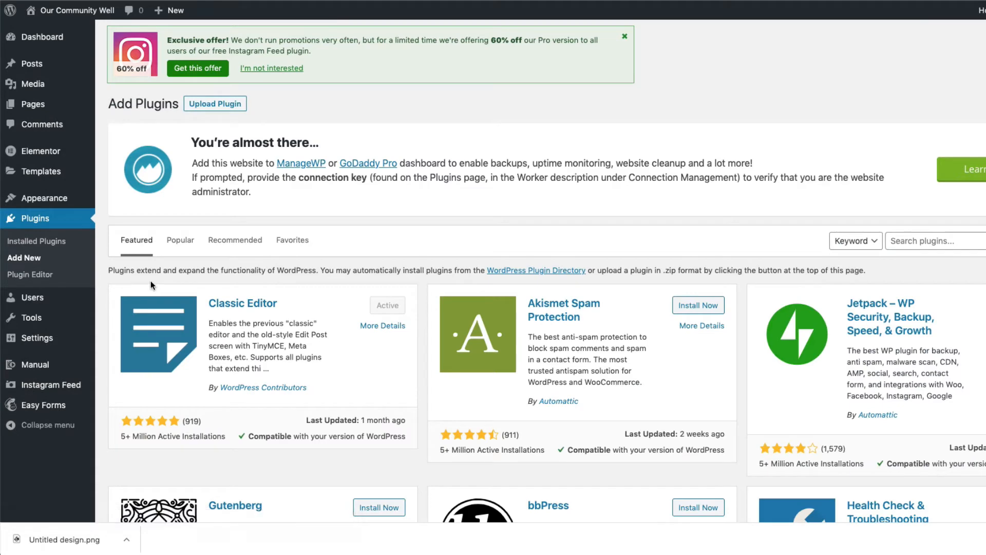
click(898, 239)
text(Yoast )
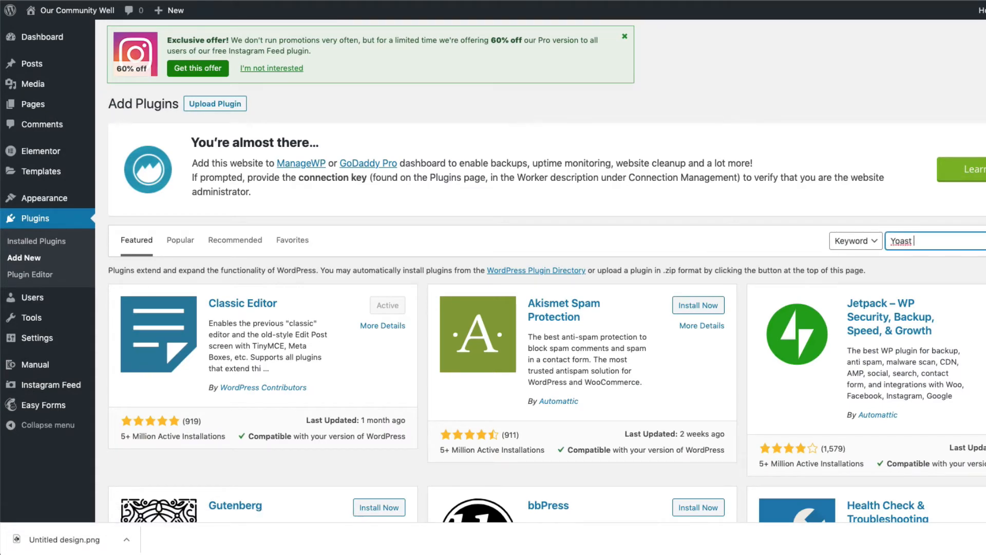
text(SEO)
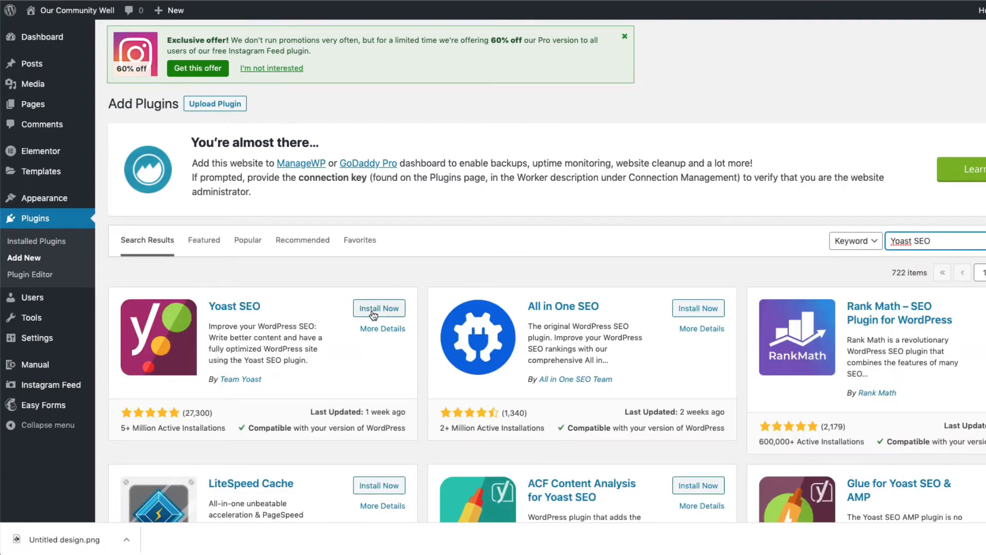
click(373, 311)
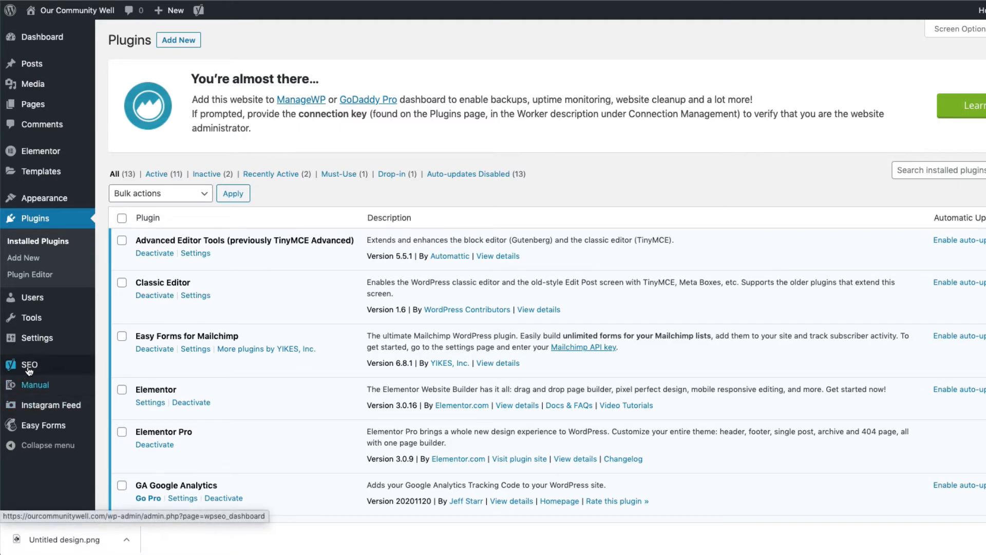
Step: Check the Open Graph meta data setting for Facebook in Yoast SEO's social settings
mouse_move(31, 367)
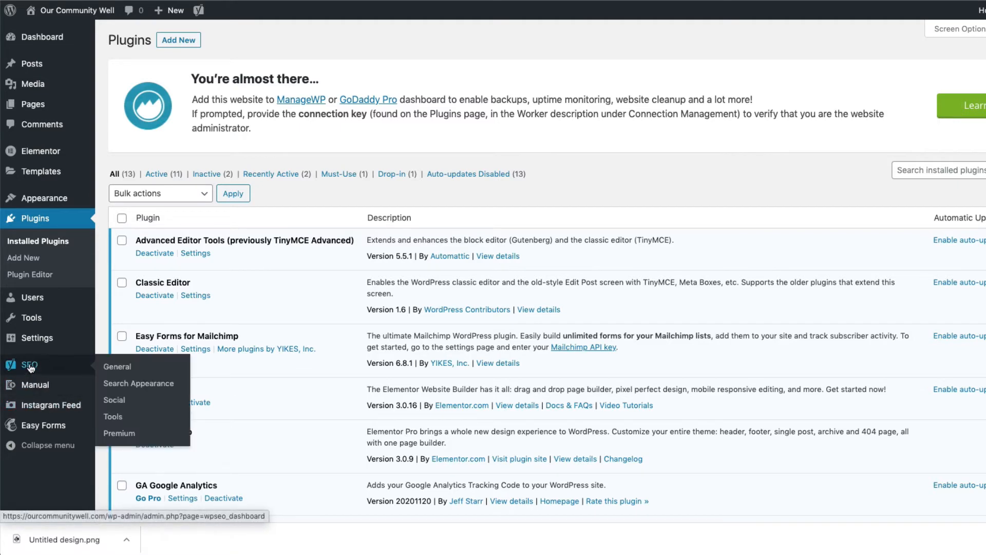
click(115, 400)
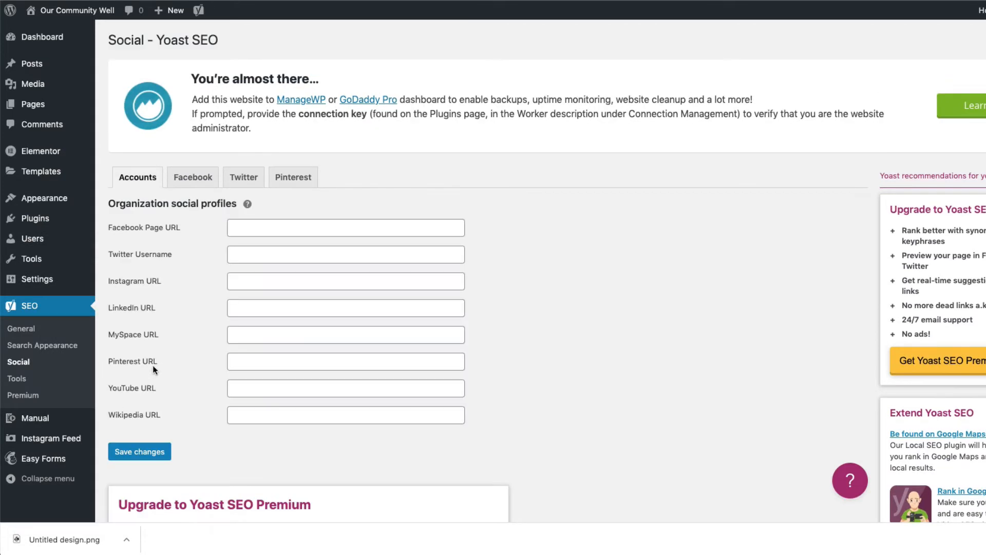
click(192, 180)
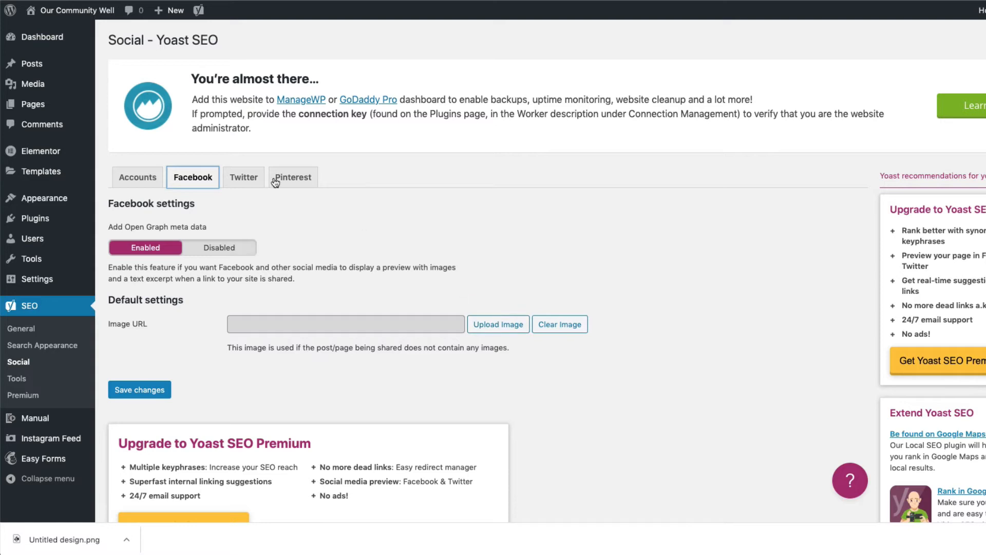
Step: Open the Home page for editing and show the social sharing settings in its Yoast SEO section
mouse_move(32, 111)
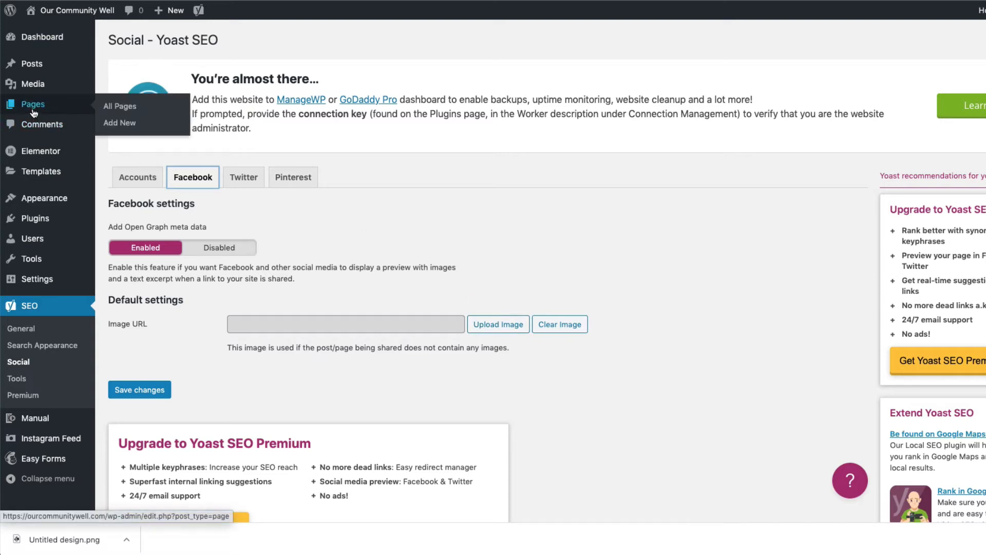
click(131, 115)
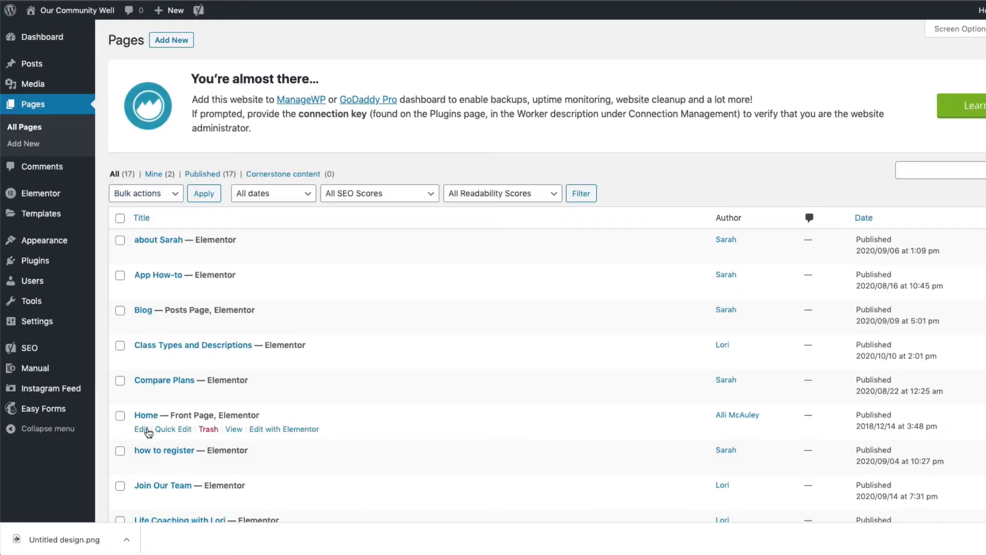
click(147, 430)
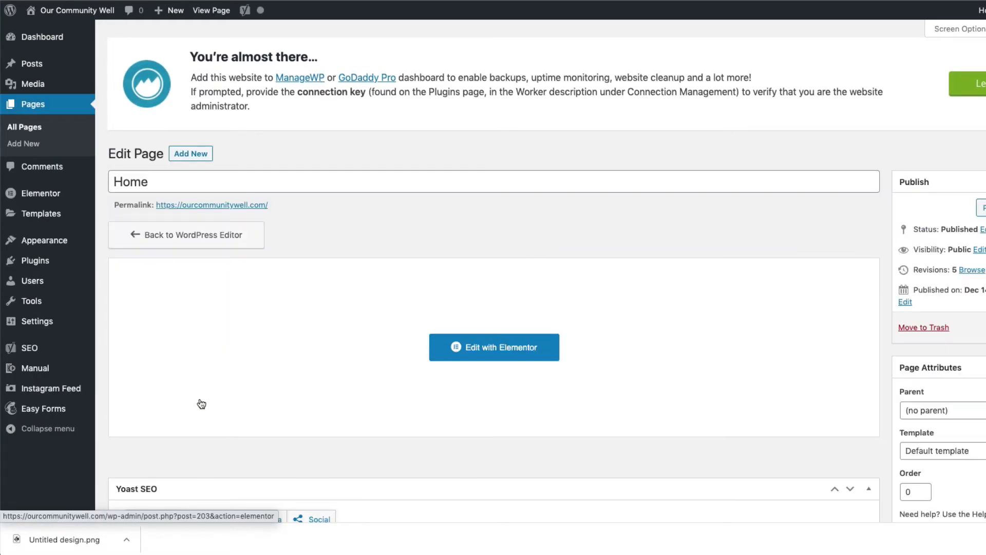
scroll(156, 383, down, 5)
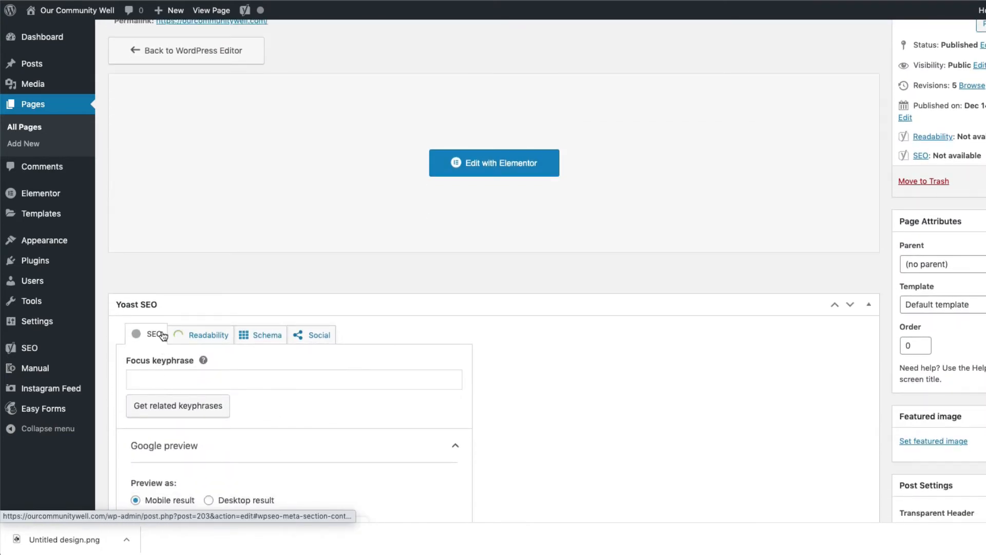
scroll(149, 246, down, 3)
scroll(231, 185, down, 5)
click(317, 129)
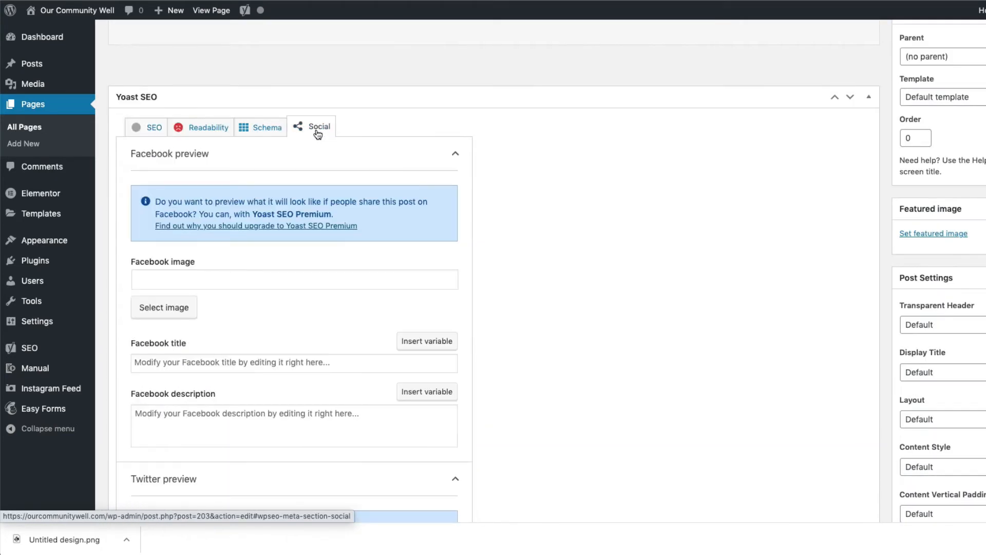
Step: Upload our-community-well.png as the Home page's Facebook image, with the alt text "Our Community Well"
click(160, 312)
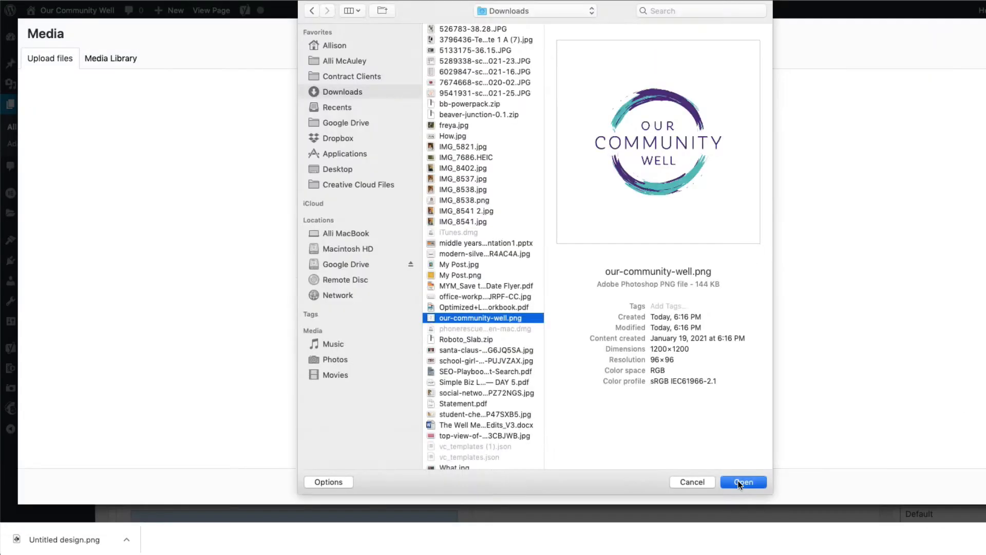
click(742, 482)
click(964, 266)
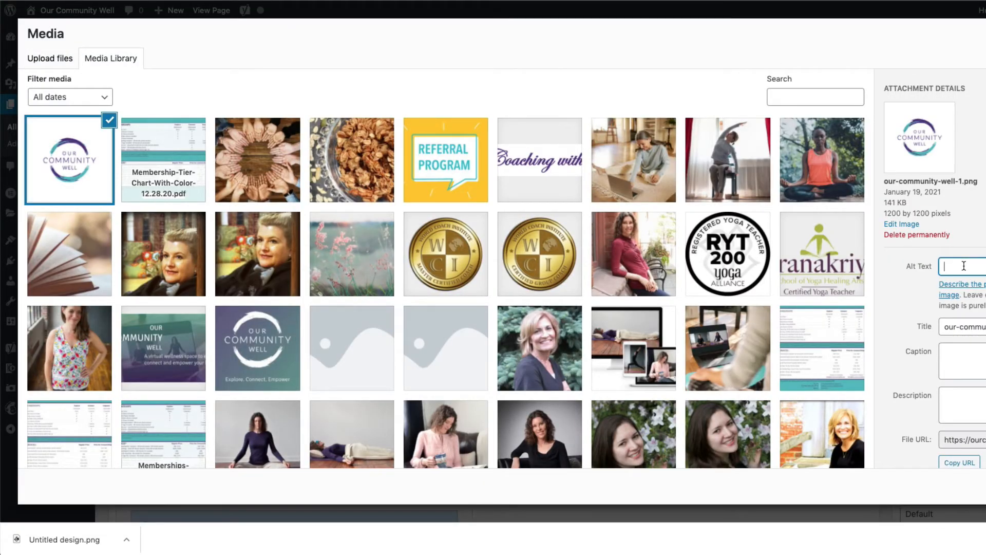
text(Our Community Well)
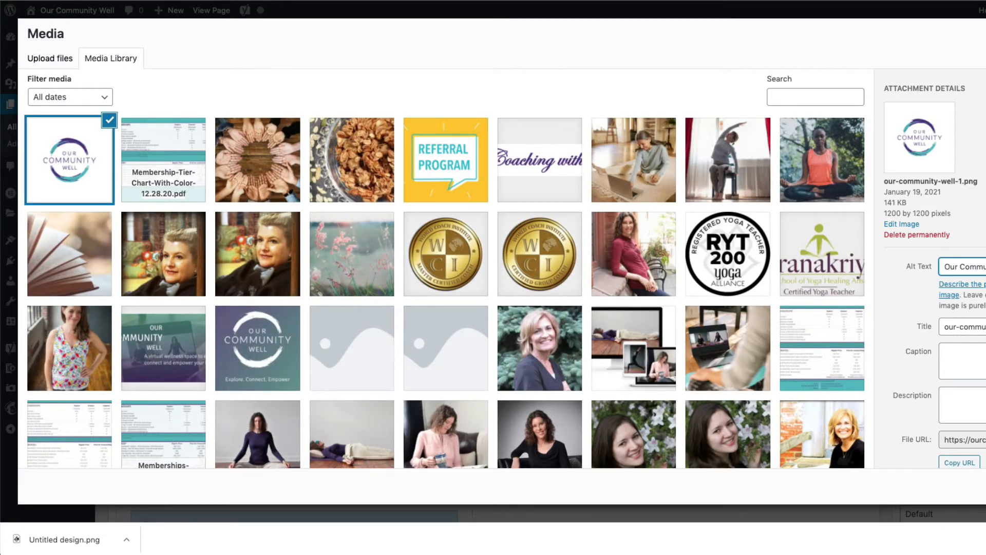
click(984, 486)
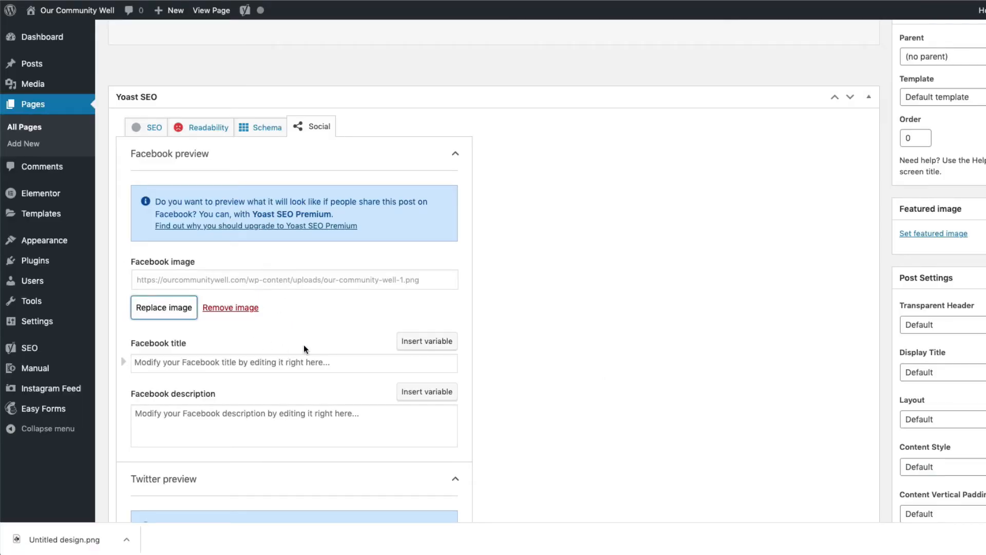
Step: Set the Home page's Facebook title to the Site title variable in the Yoast SEO social settings
scroll(304, 348, down, 2)
click(210, 298)
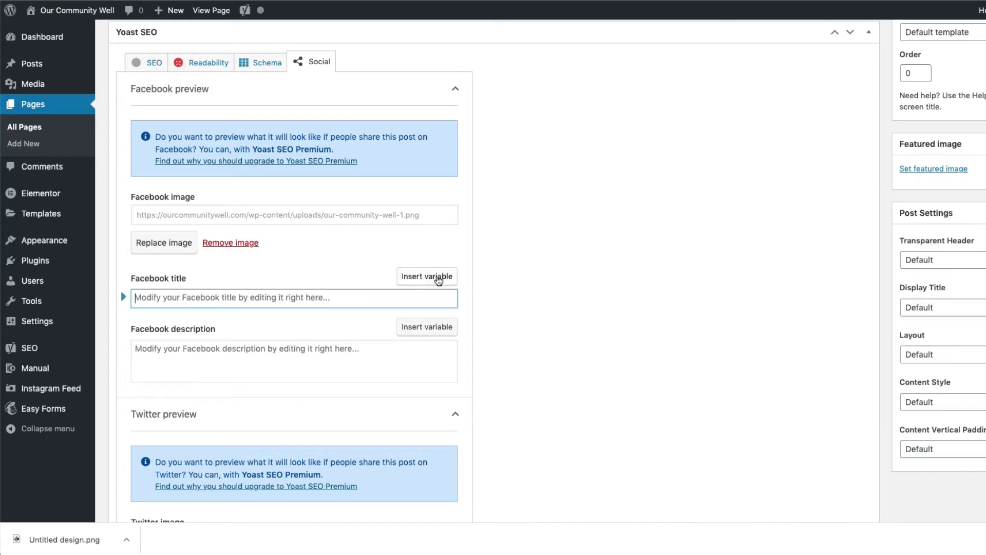
click(438, 279)
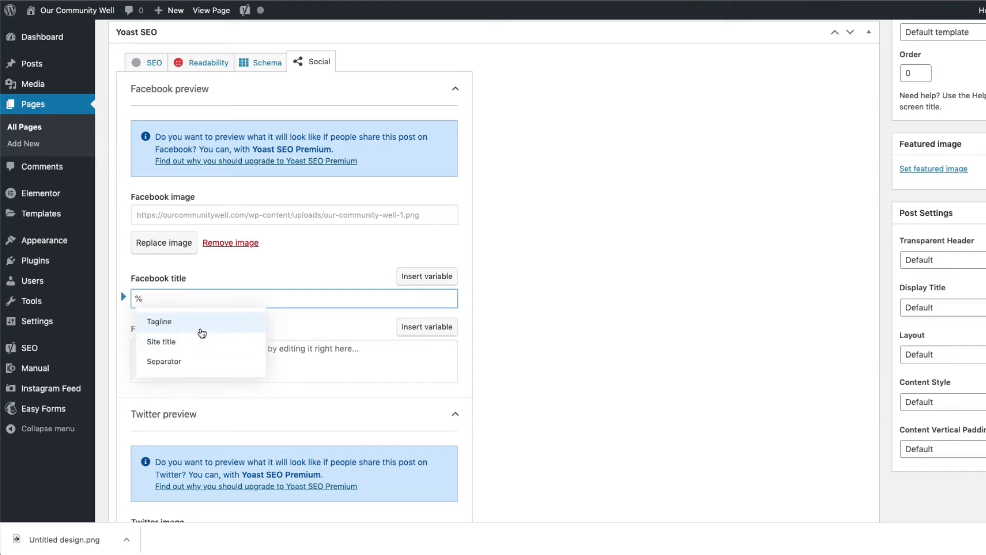
scroll(190, 364, down, 1)
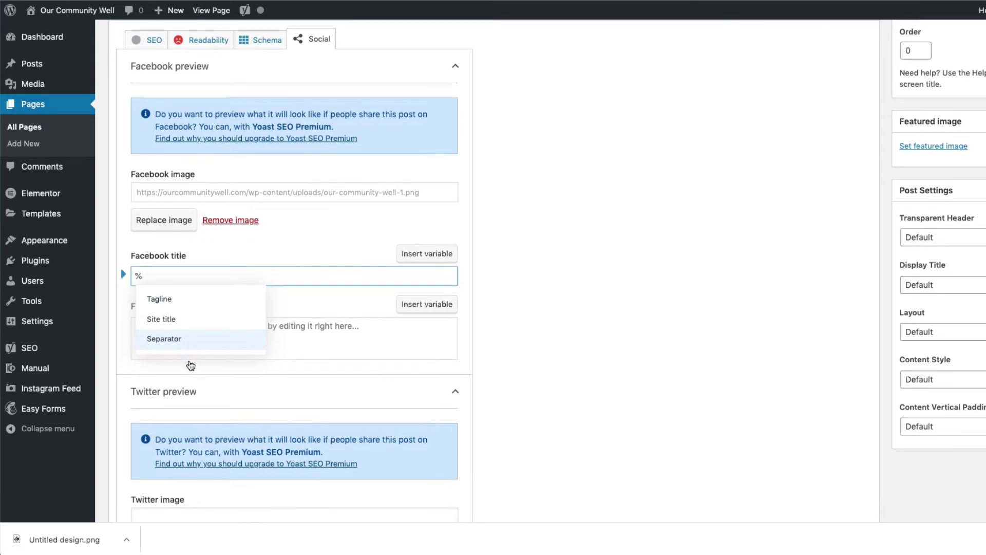
scroll(191, 356, up, 1)
click(310, 330)
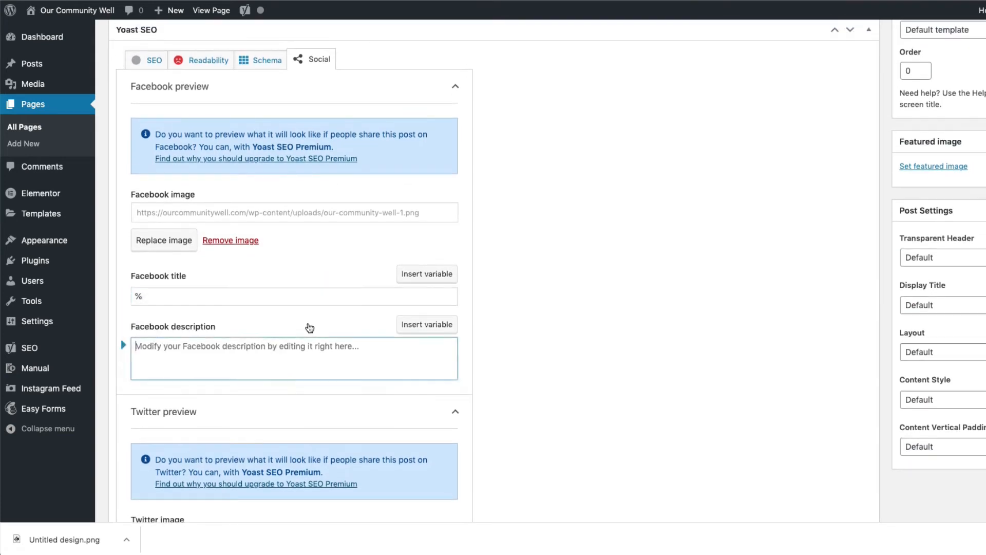
click(163, 292)
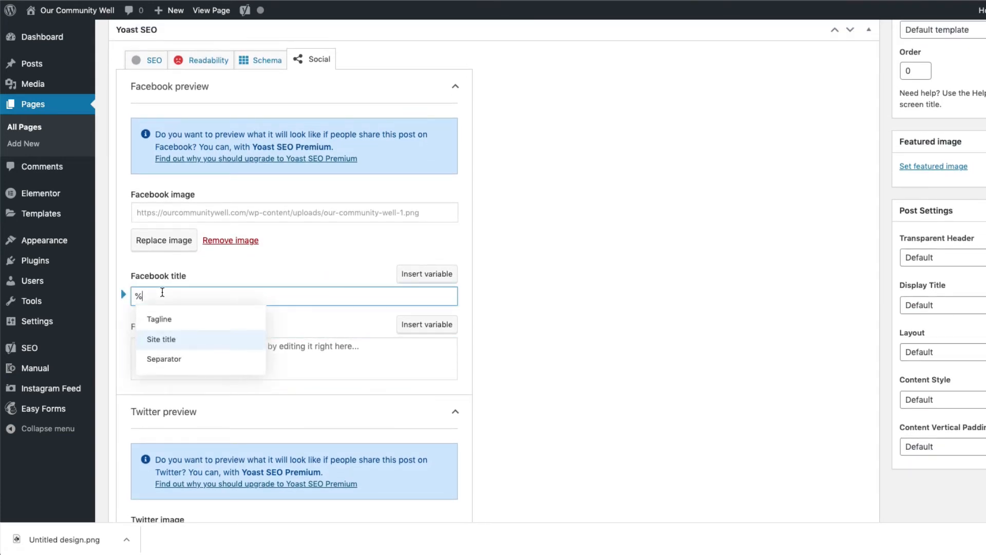
click(165, 339)
Step: Enter the Facebook description "A virtual wellness space to empower your life." for the Home page
click(165, 351)
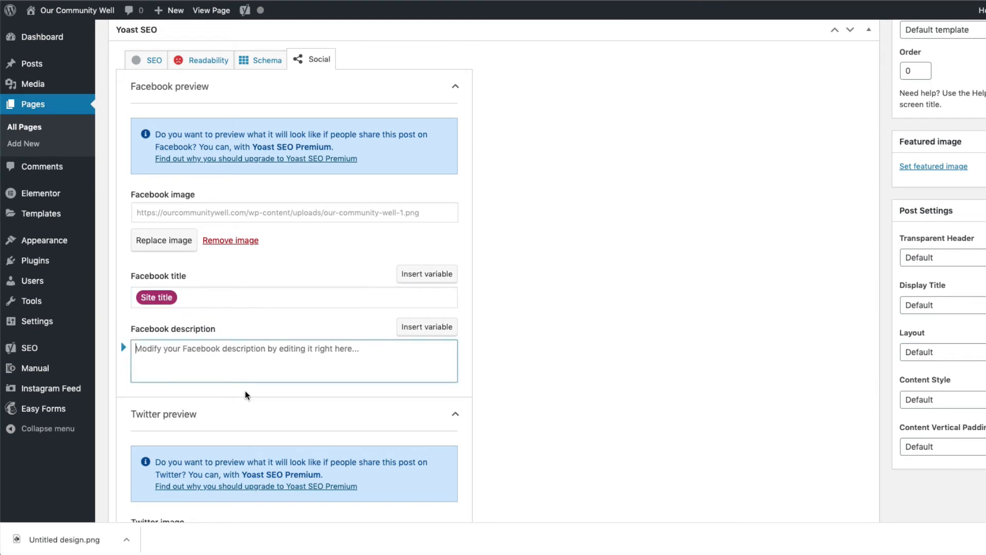
text(A virtual wellness space)
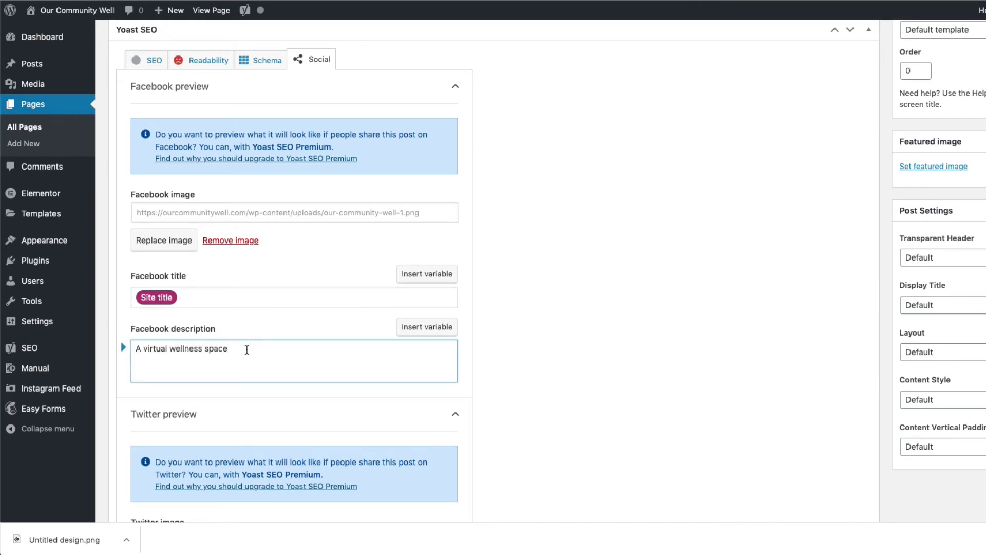
text(to empower)
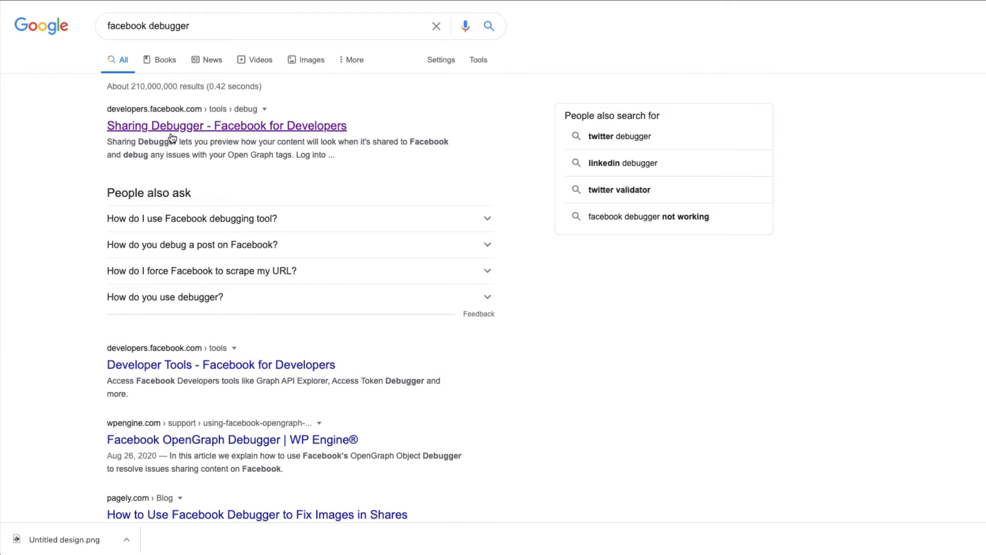
click(196, 134)
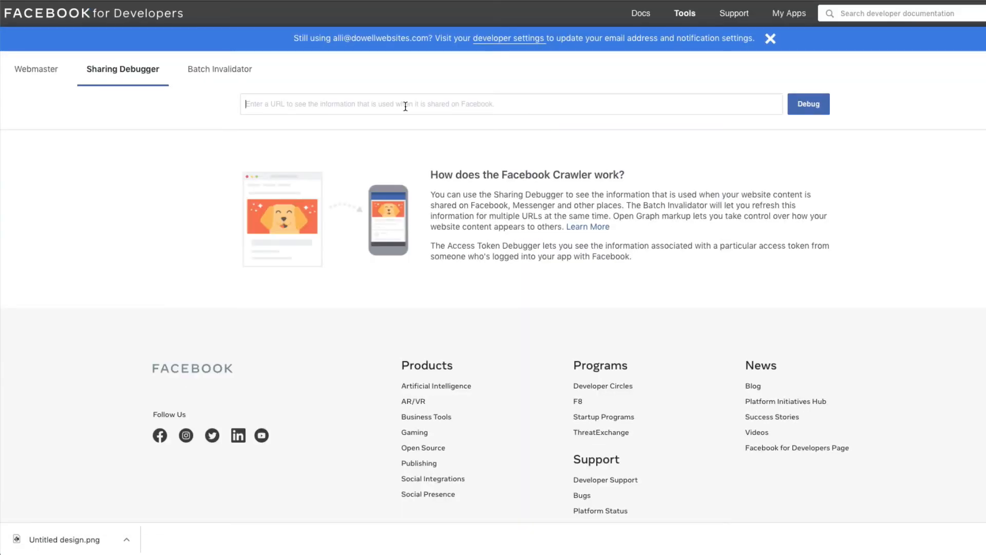
text(https://ourcommunitywell.com/)
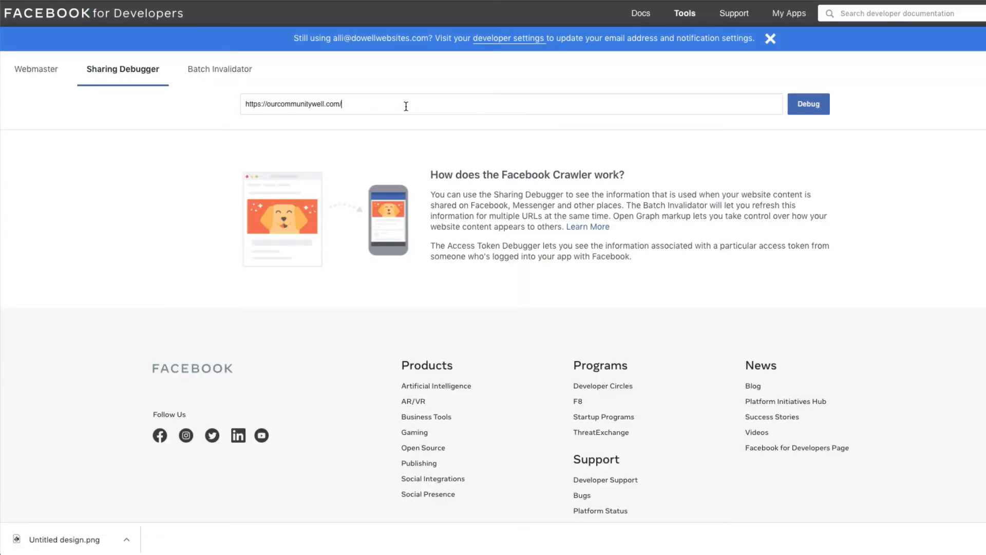
click(809, 107)
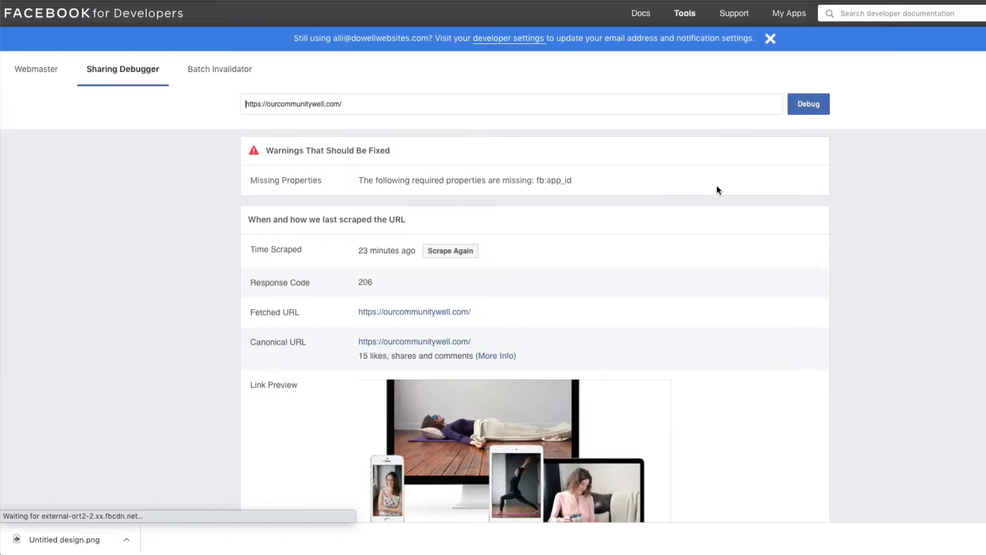
scroll(594, 363, down, 3)
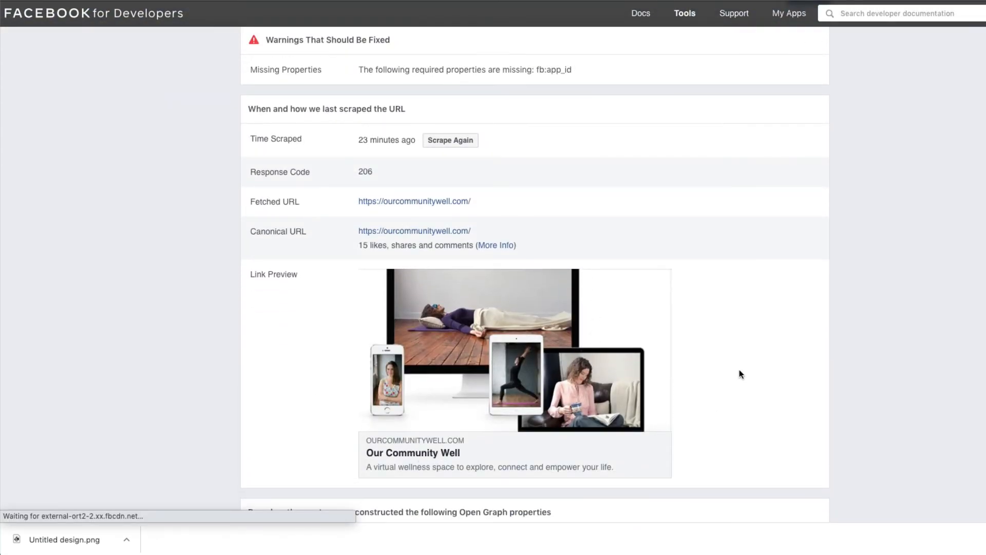
click(457, 146)
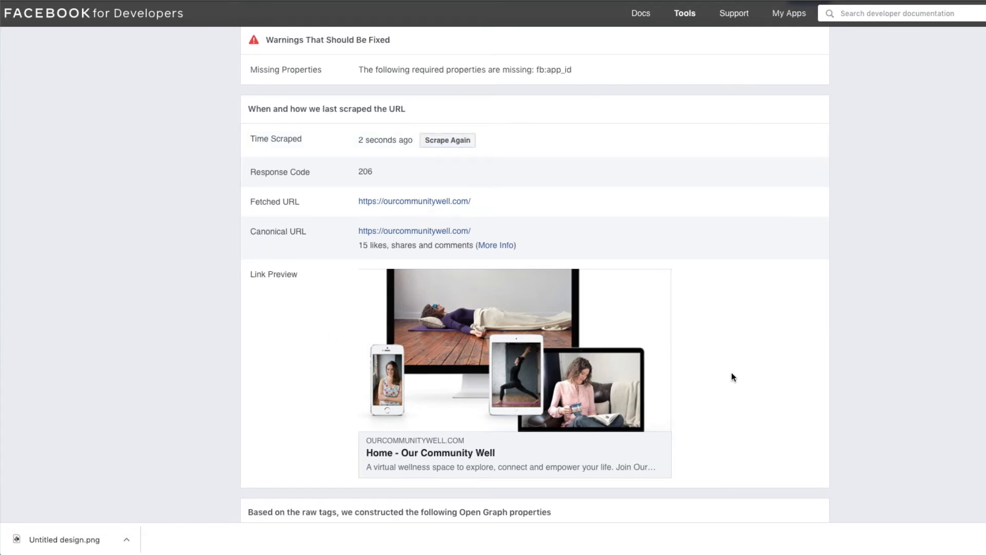
click(452, 143)
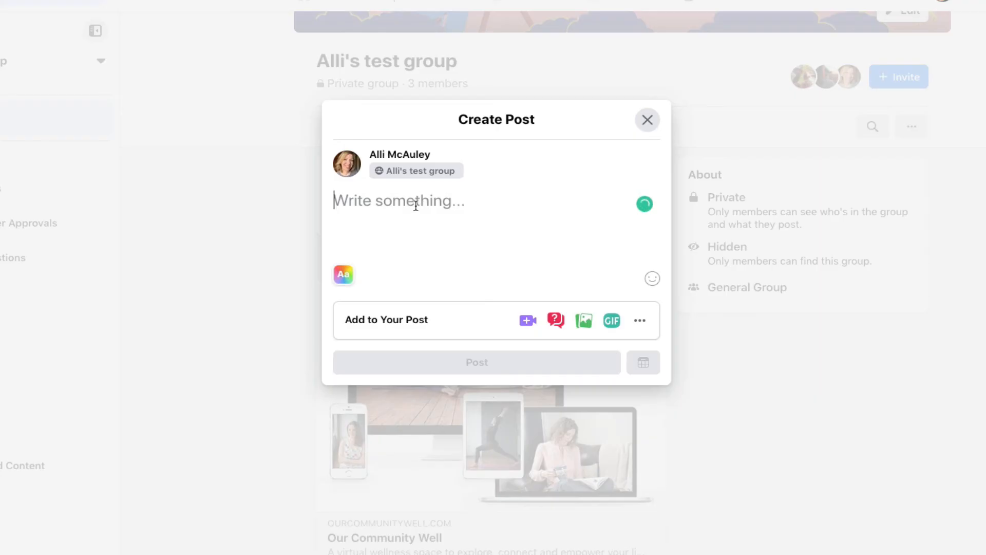
text(https://ourcommunitywell.com/)
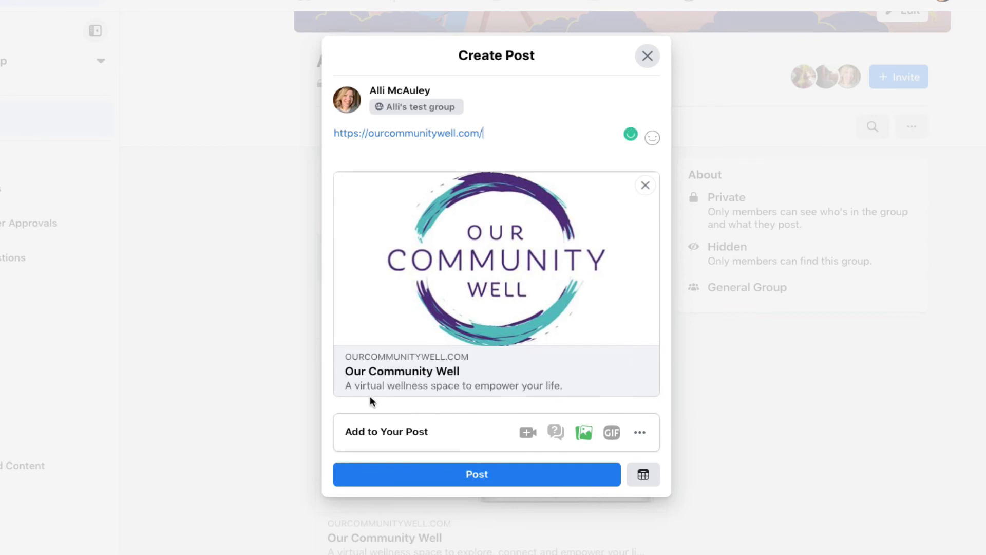
click(489, 473)
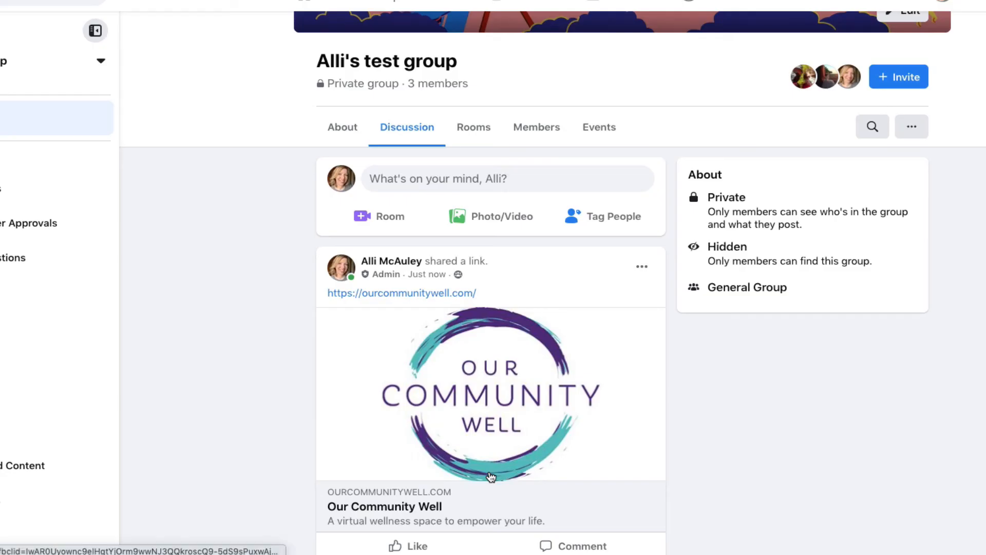
scroll(462, 475, down, 3)
click(464, 463)
text(https://ourcommunitywell.com/)
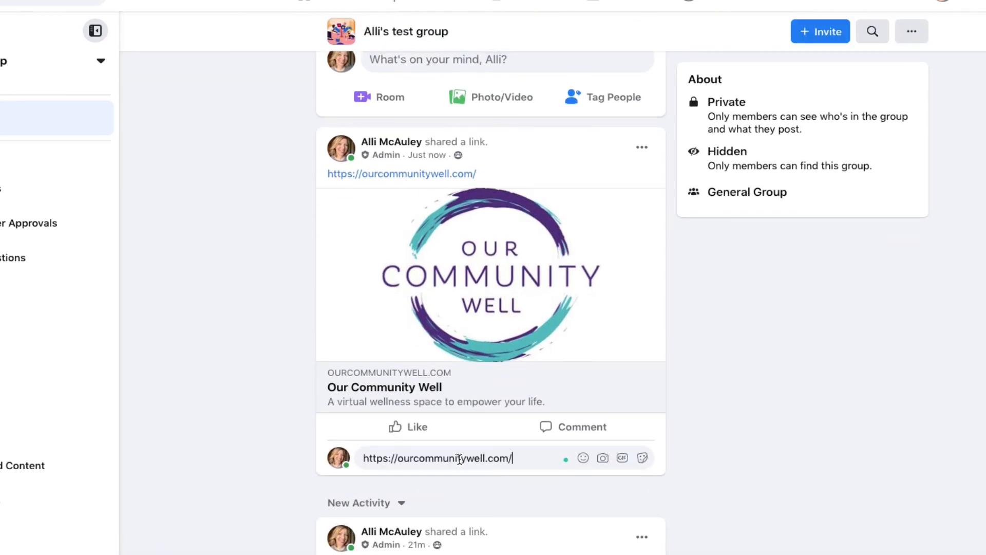
key(Return)
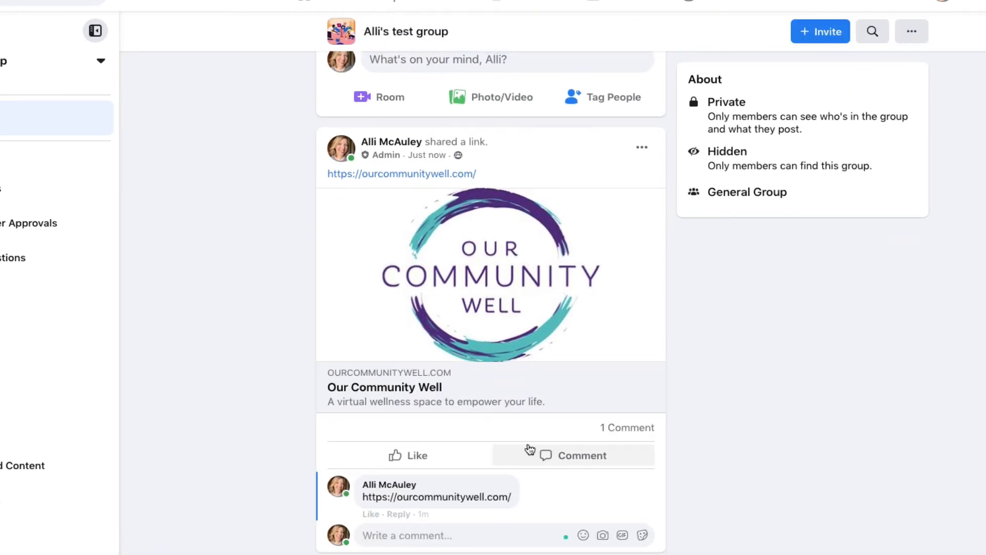
scroll(528, 442, down, 4)
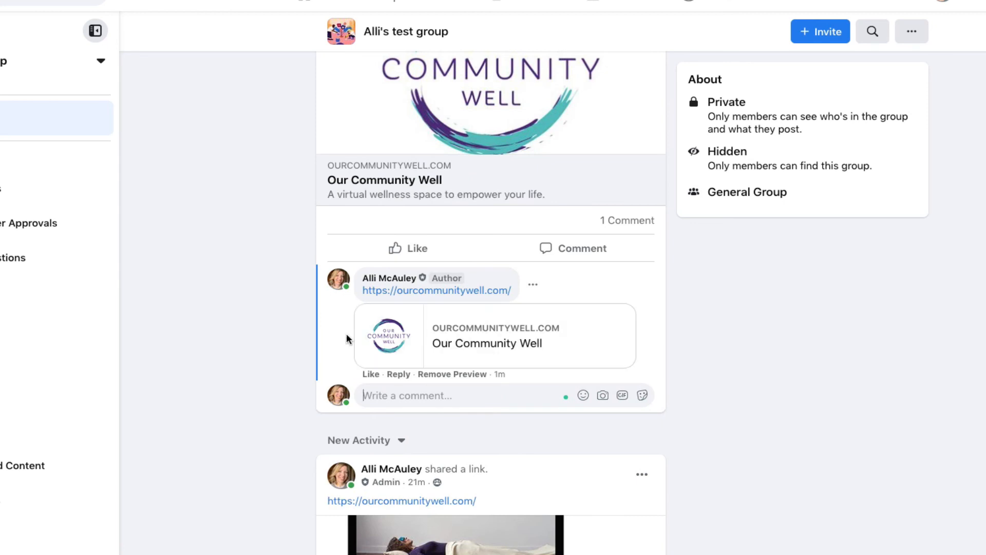